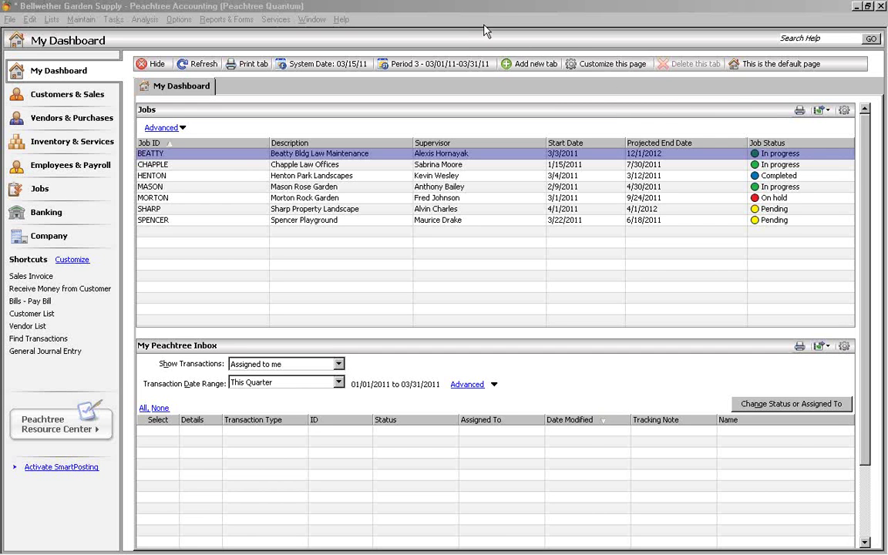
Start a new memorized sales invoice with transaction ID test1 and description "Feeder & Seed".
{"action": "left_click", "coordinate": [463, 42]}
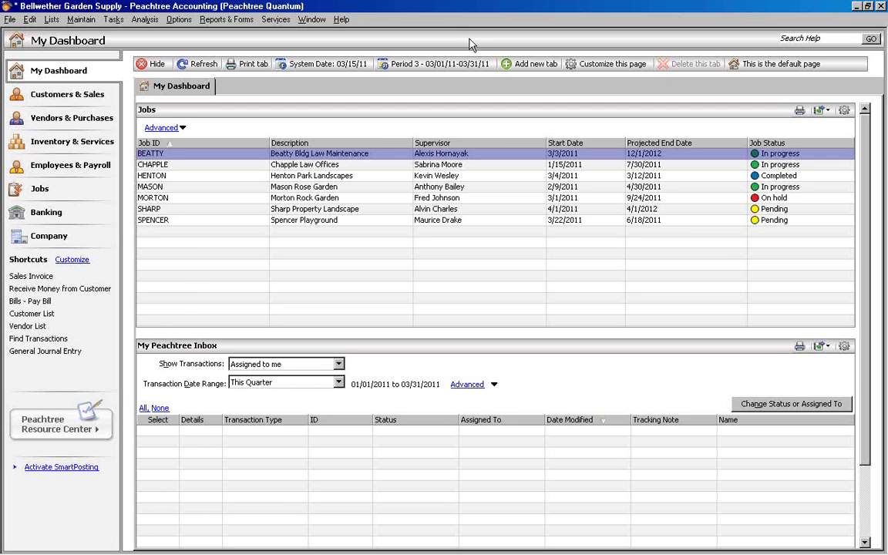
{"action": "left_click", "coordinate": [82, 20]}
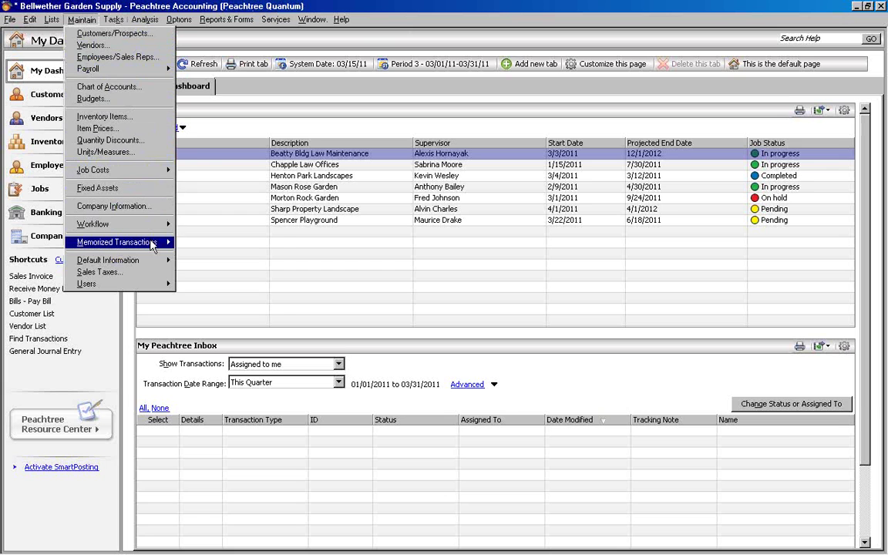
{"action": "mouse_move", "coordinate": [153, 247]}
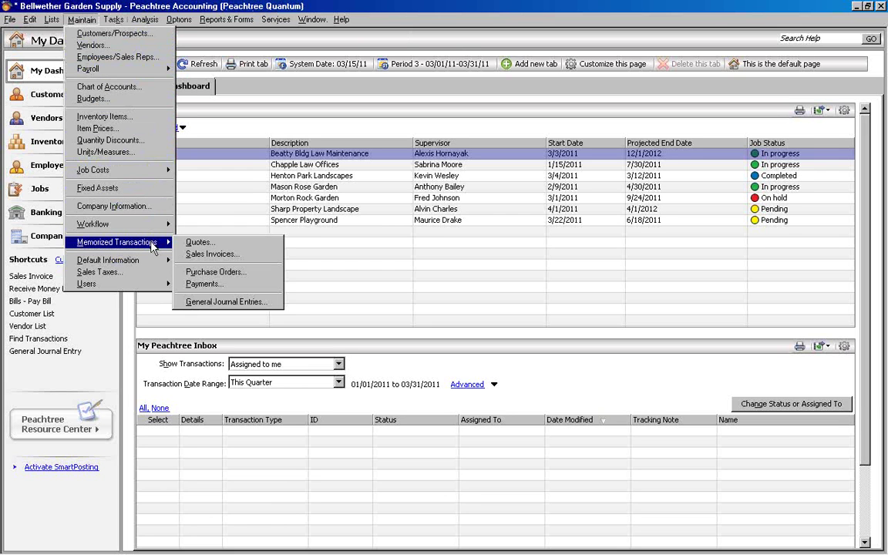
{"action": "left_click", "coordinate": [248, 261]}
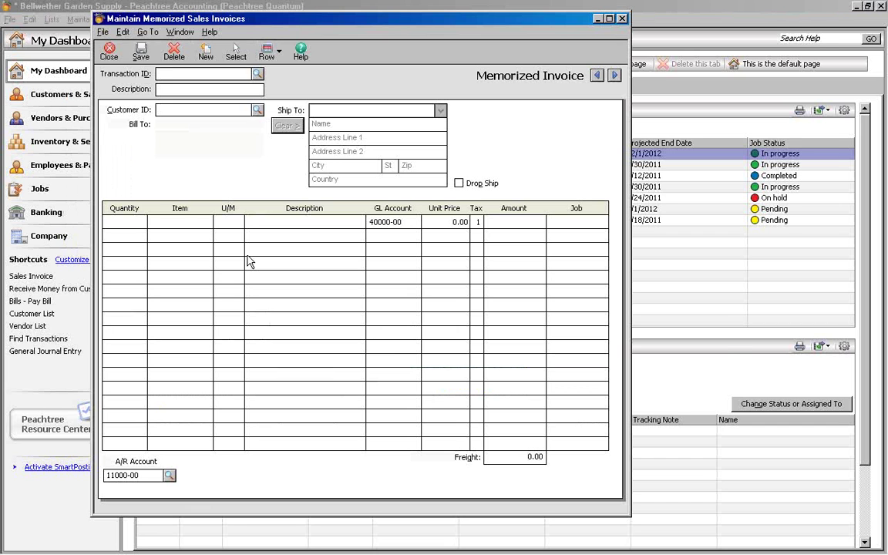
{"action": "type", "text": "test"}
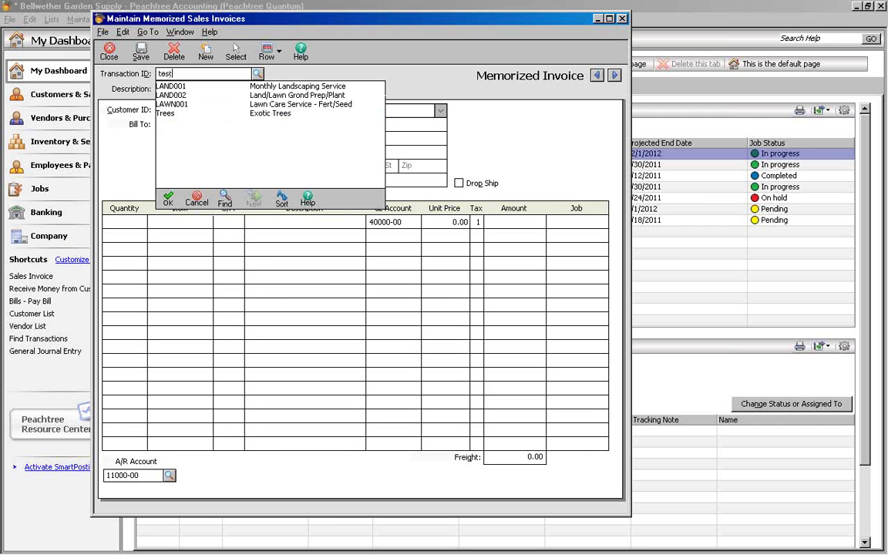
{"action": "type", "text": "1"}
{"action": "key", "text": "Tab"}
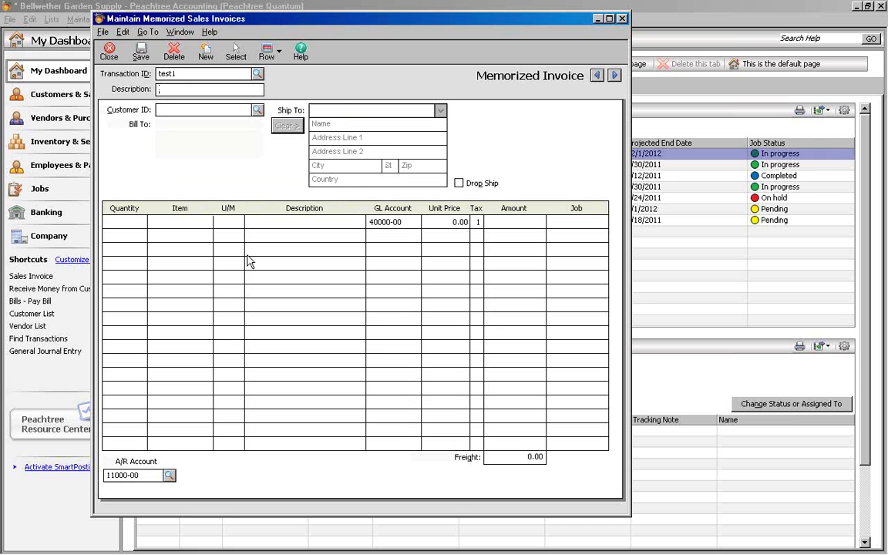
{"action": "type", "text": "Feeger & Seed"}
Add a line to the memorized invoice with quantity 1 of the plastic hanging bird feeder, item AVRY-10130.
{"action": "left_click", "coordinate": [122, 222]}
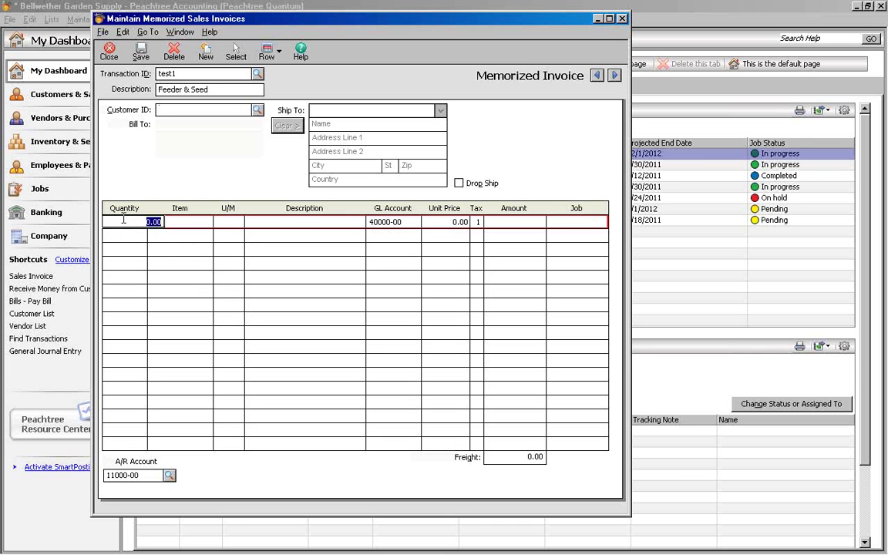
{"action": "type", "text": "1"}
{"action": "key", "text": "Tab"}
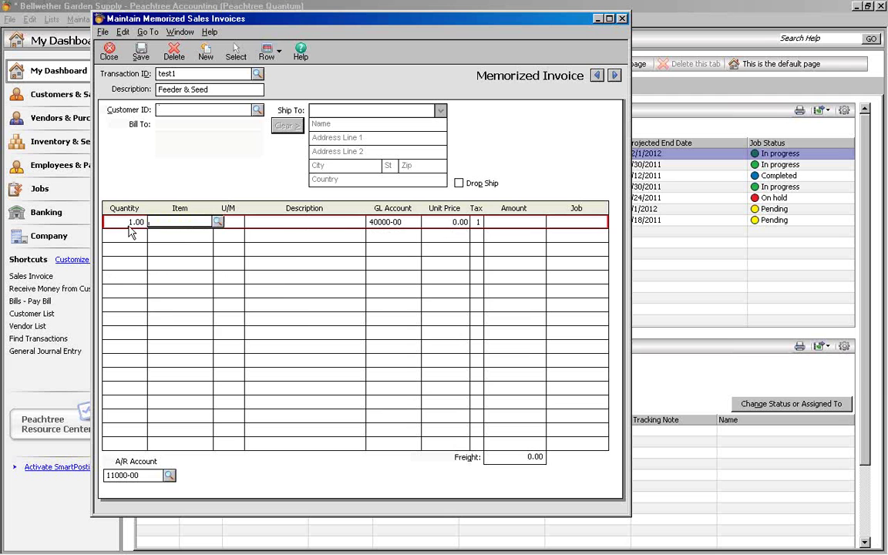
{"action": "key", "text": "shift+slash"}
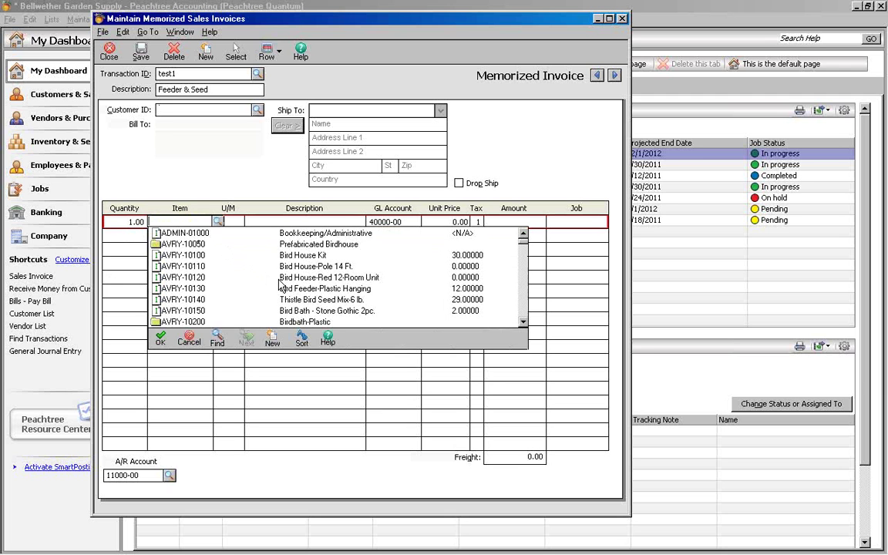
{"action": "double_click", "coordinate": [289, 289]}
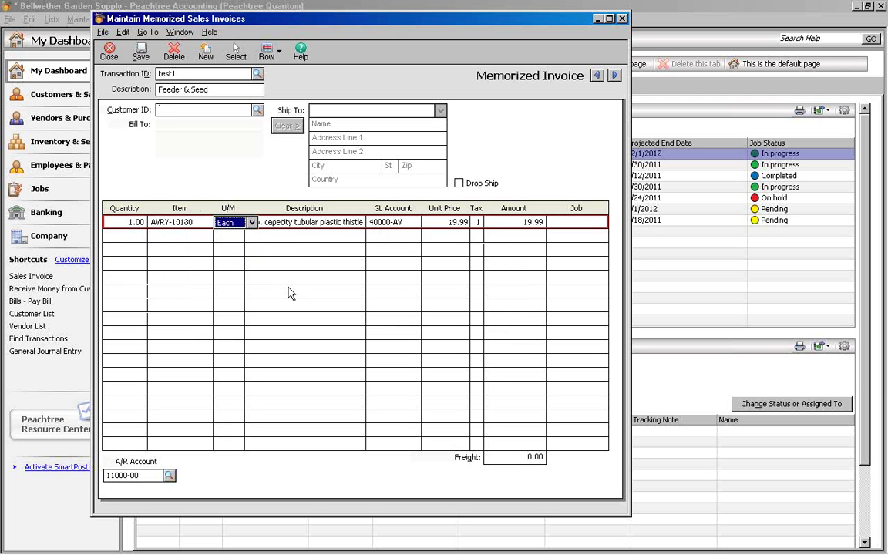
Add a second line with quantity 1 of the Thistle Bird Seed Mix, item AVRY-10140.
{"action": "left_click", "coordinate": [120, 238]}
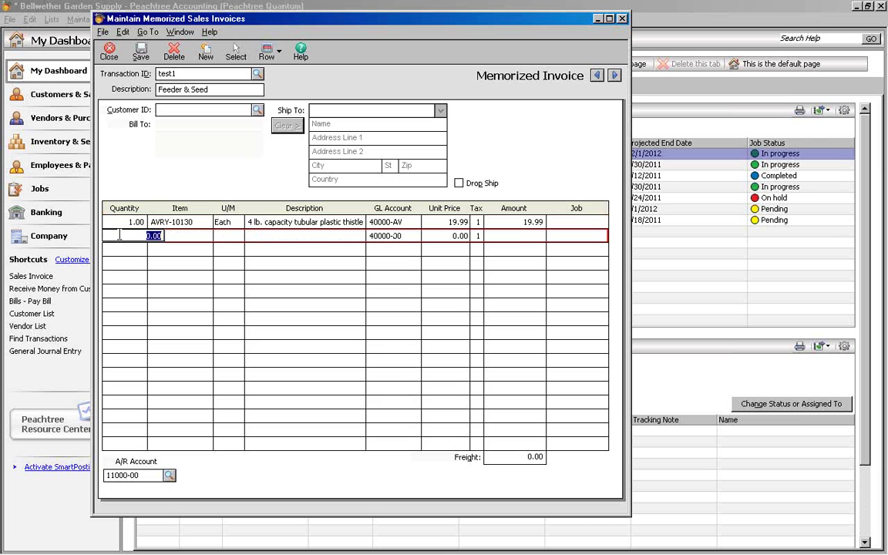
{"action": "type", "text": "1"}
{"action": "key", "text": "Tab"}
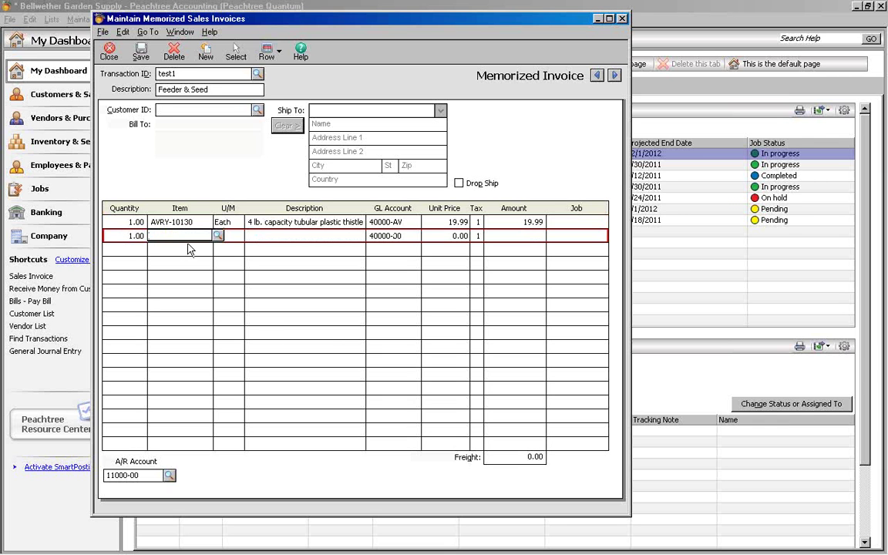
{"action": "left_click", "coordinate": [218, 237]}
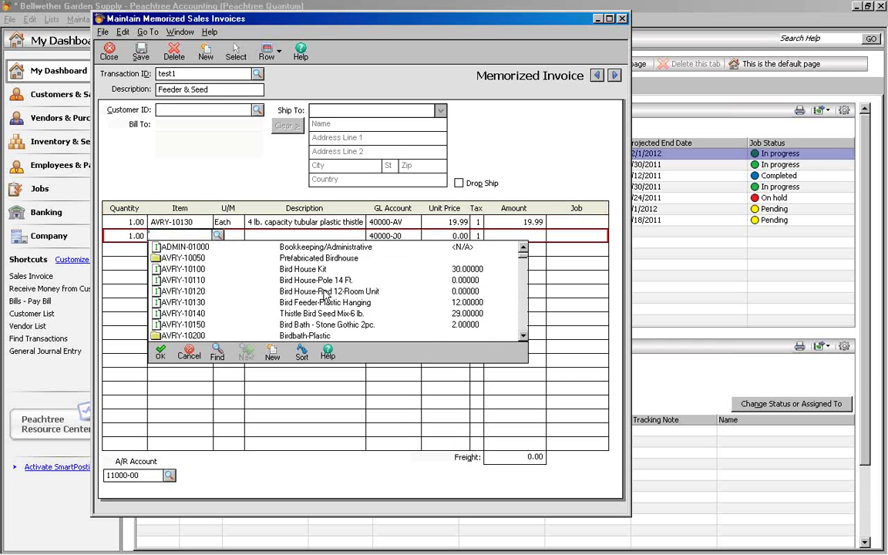
{"action": "left_click", "coordinate": [312, 312]}
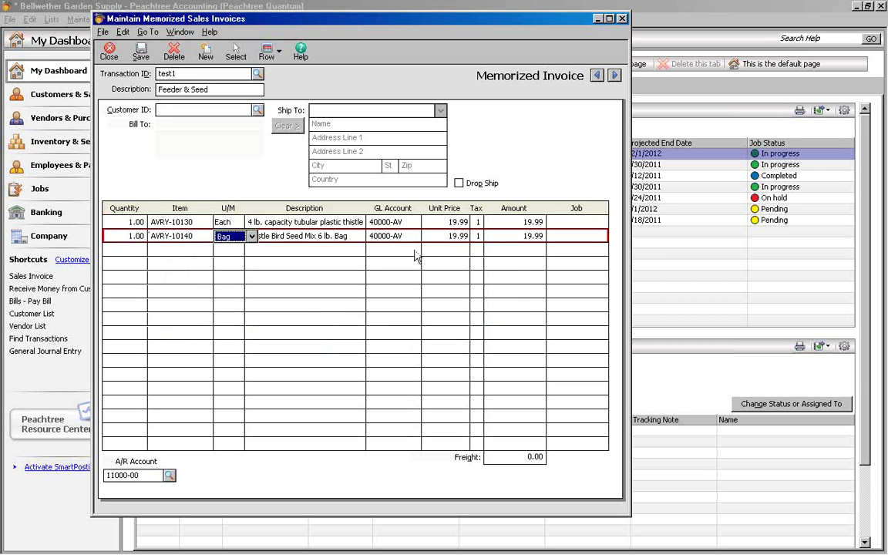
Set the bird seed line's unit price to 15.00, then save and close the memorized invoice.
{"action": "left_click", "coordinate": [439, 237]}
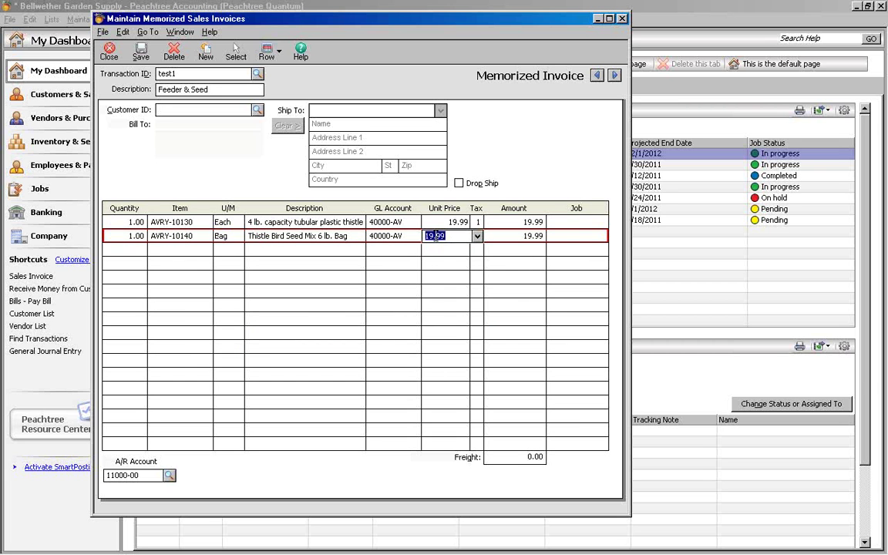
{"action": "type", "text": "15.00"}
{"action": "key", "text": "Tab"}
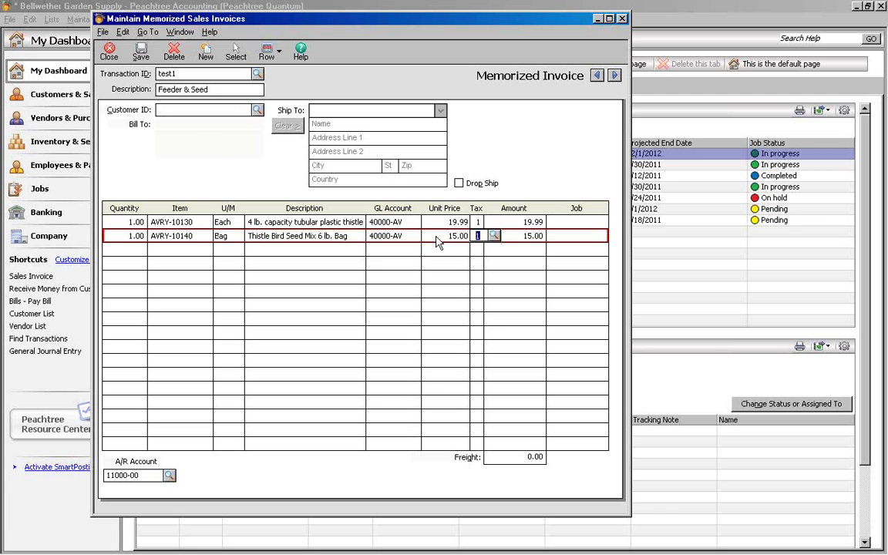
{"action": "left_click", "coordinate": [140, 52]}
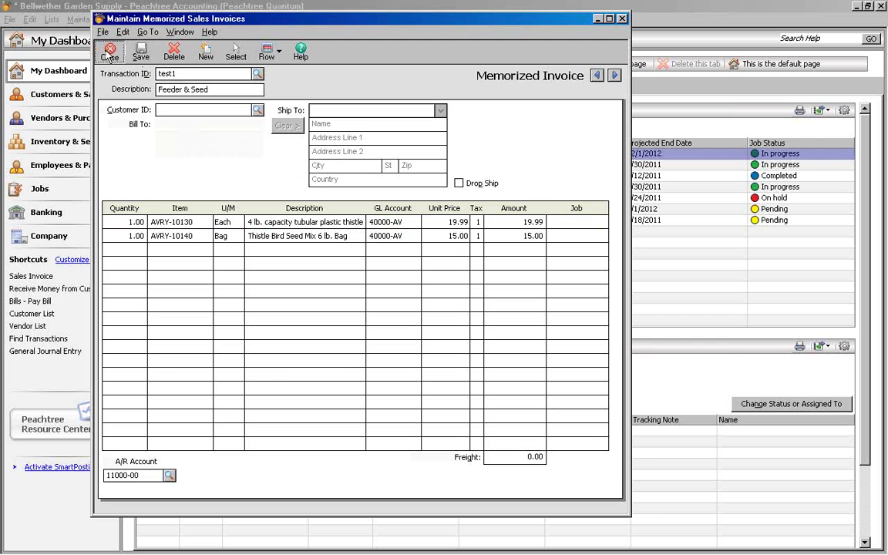
{"action": "left_click", "coordinate": [107, 51]}
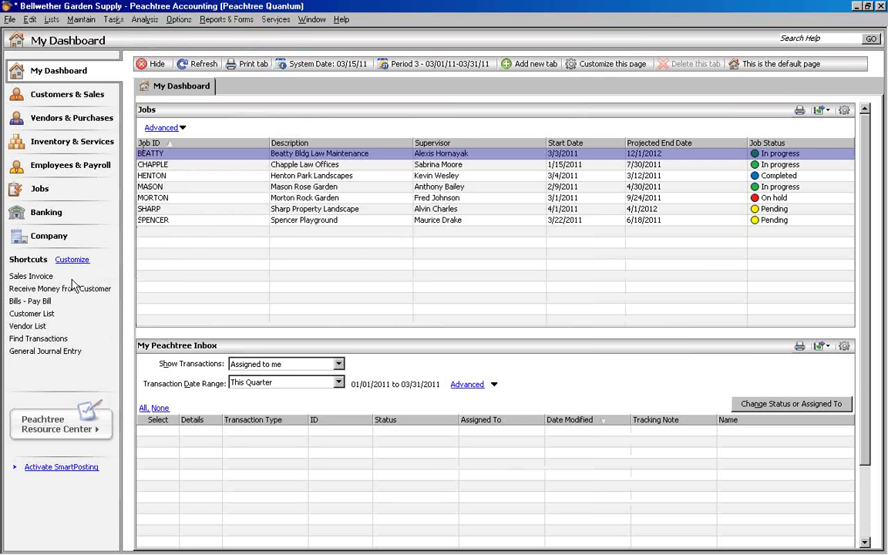
Create a sales invoice from the memorized transaction test1 and assign it to the customer Golden Gardens.
{"action": "left_click", "coordinate": [31, 276]}
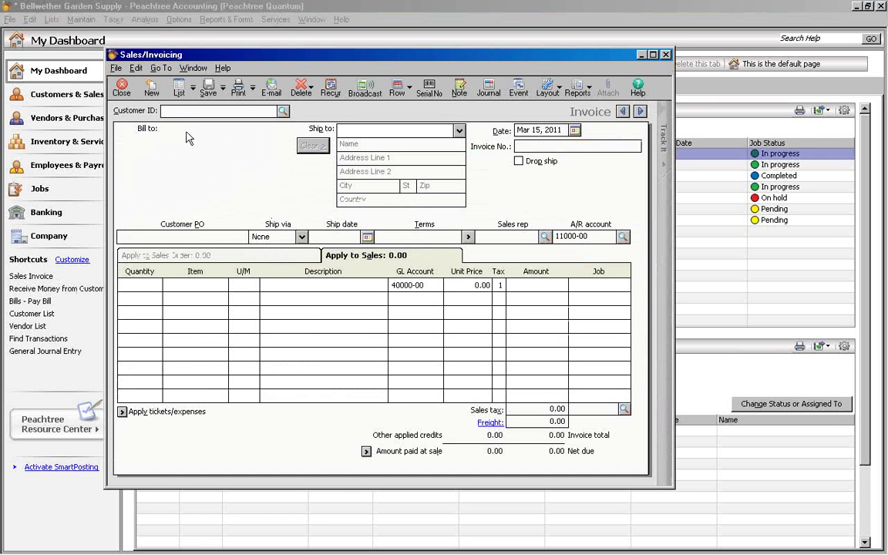
{"action": "left_click", "coordinate": [194, 92]}
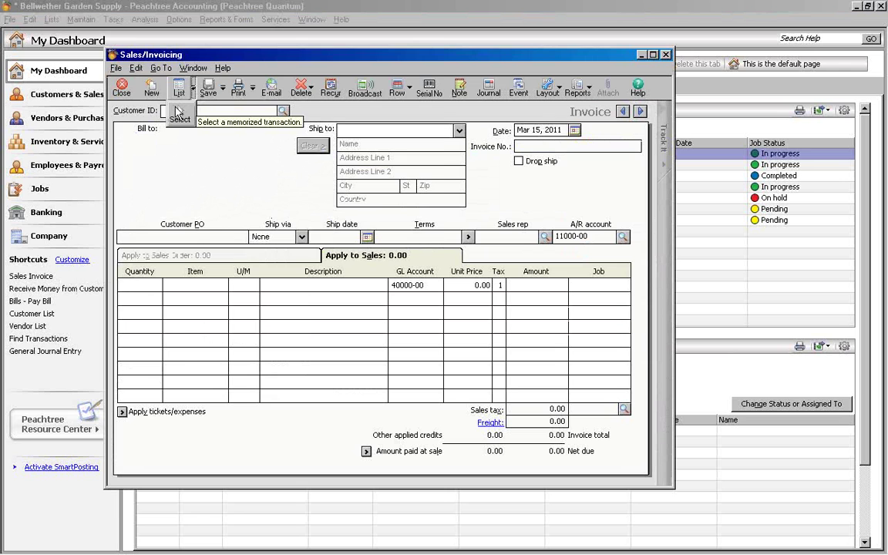
{"action": "left_click", "coordinate": [176, 112]}
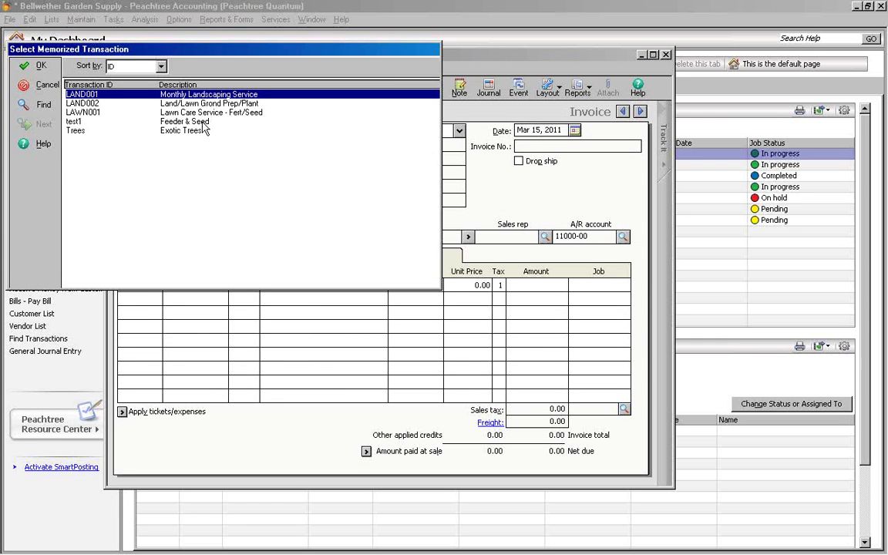
{"action": "double_click", "coordinate": [202, 123]}
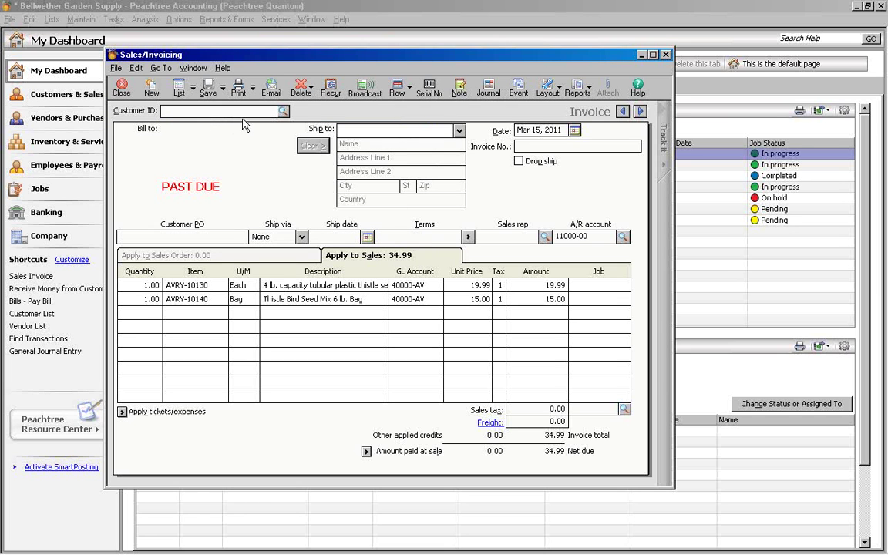
{"action": "left_click", "coordinate": [284, 111]}
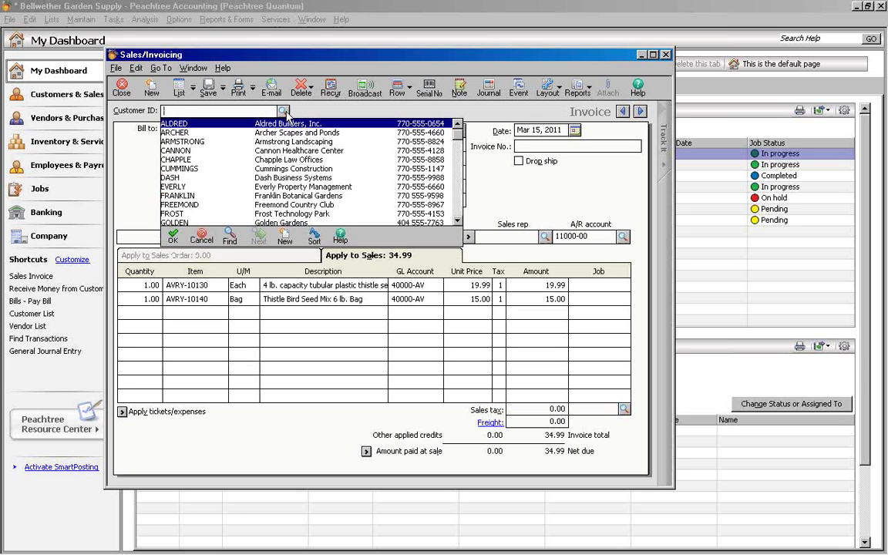
{"action": "double_click", "coordinate": [291, 223]}
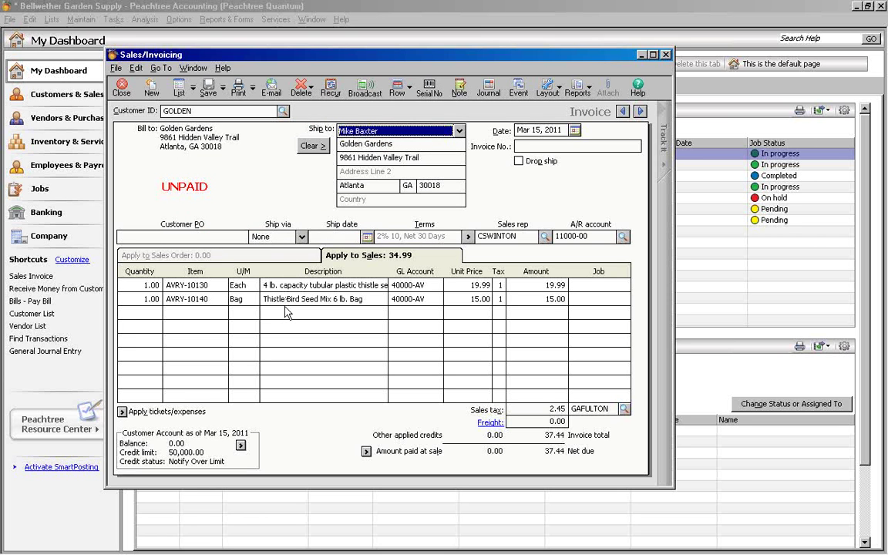
{"action": "left_click", "coordinate": [219, 93]}
Add quantity 1 of the Bird House Kit, item AVRY-10100, and a description-only line reading "Have a nice day!" to the invoice.
{"action": "left_click", "coordinate": [149, 310]}
{"action": "type", "text": "1"}
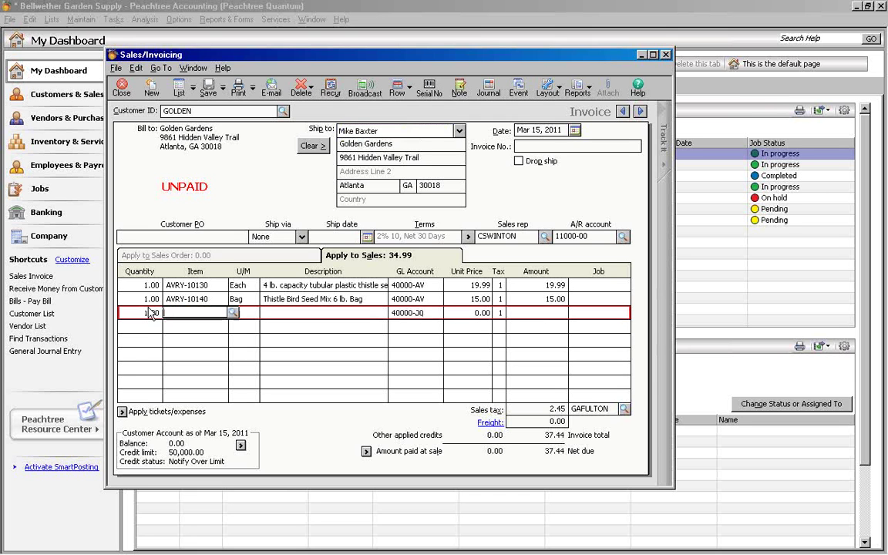
{"action": "key", "text": "Tab"}
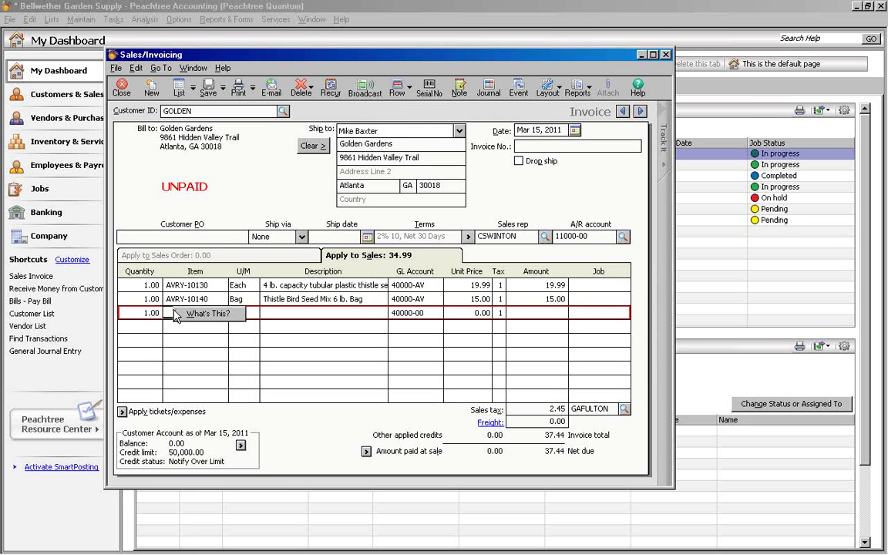
{"action": "double_click", "coordinate": [168, 310]}
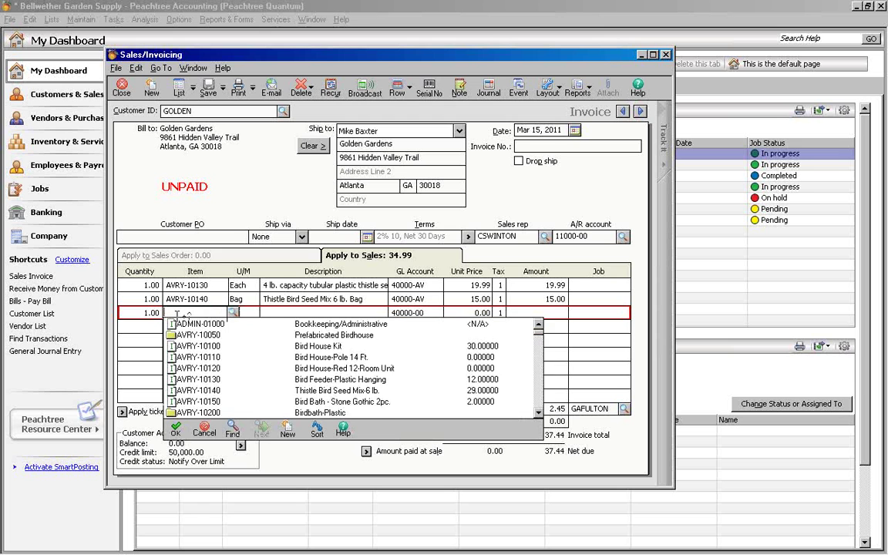
{"action": "double_click", "coordinate": [309, 347]}
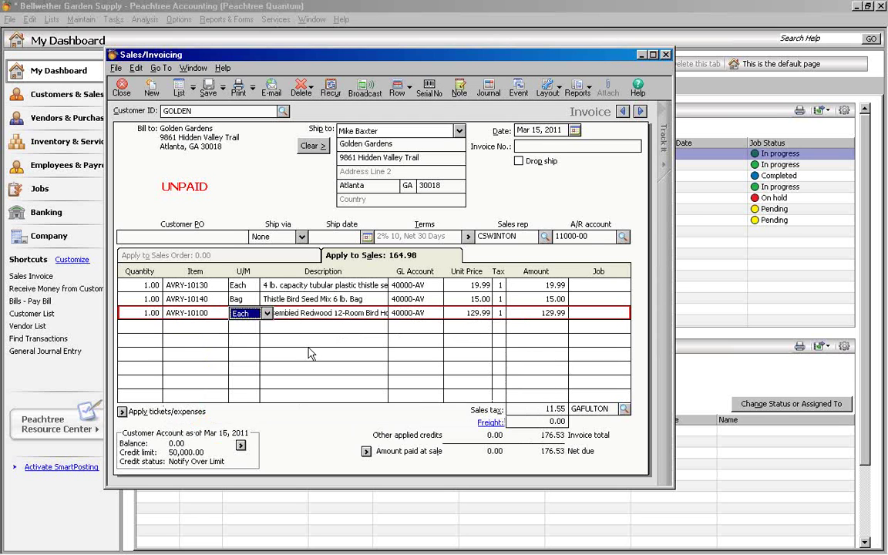
{"action": "left_click", "coordinate": [278, 326]}
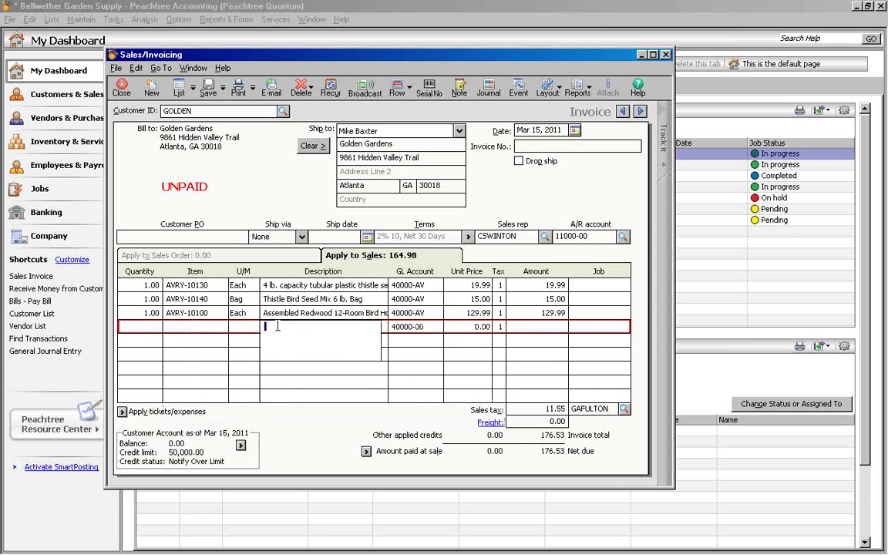
{"action": "type", "text": "Have a nice day!"}
Clear the customer ID from the sales invoice.
{"action": "left_click", "coordinate": [188, 110]}
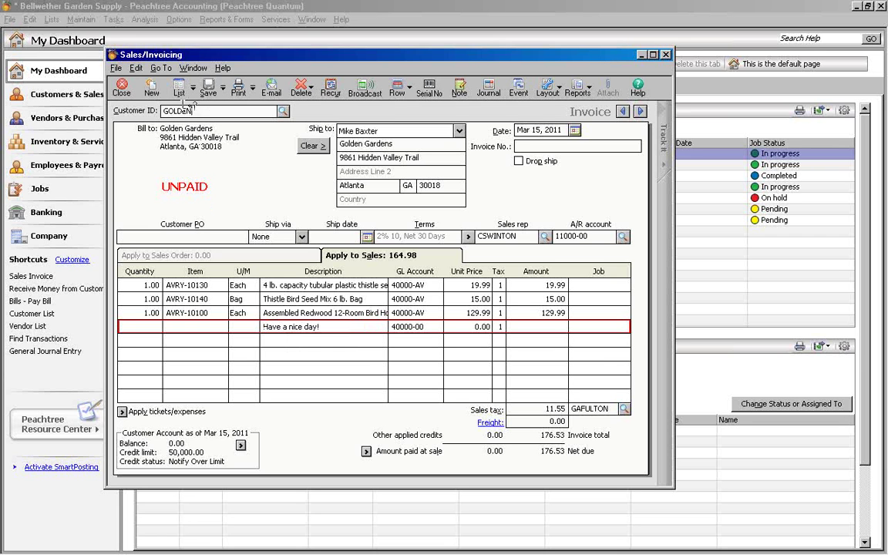
{"action": "left_click_drag", "start_coordinate": [190, 108], "coordinate": [151, 102]}
{"action": "key", "text": "BackSpace"}
{"action": "key", "text": "Tab"}
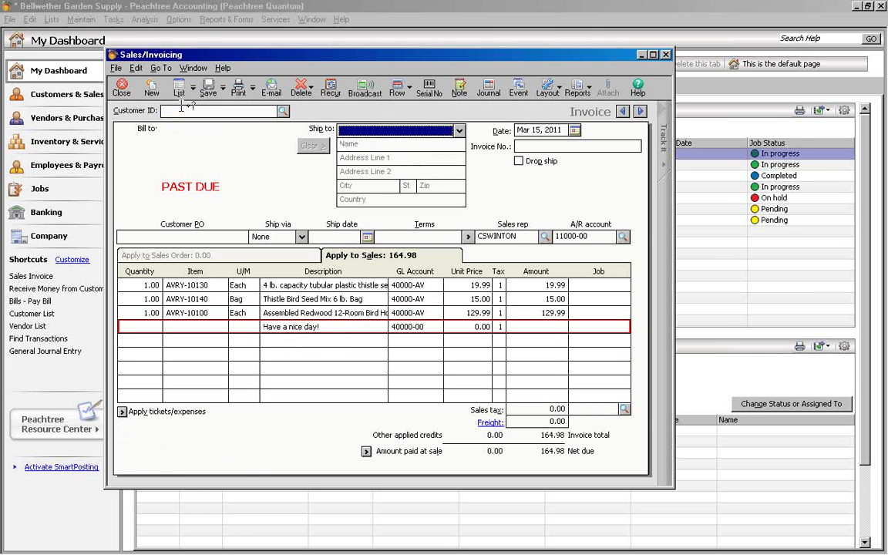
Memorize the sales invoice with transaction ID test2 and description "description2", and save it.
{"action": "left_click", "coordinate": [223, 89]}
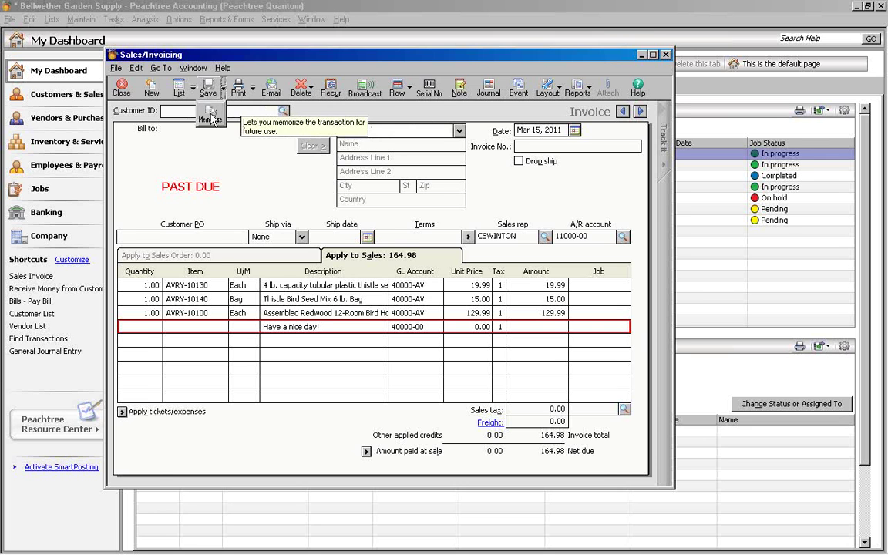
{"action": "left_click", "coordinate": [211, 118]}
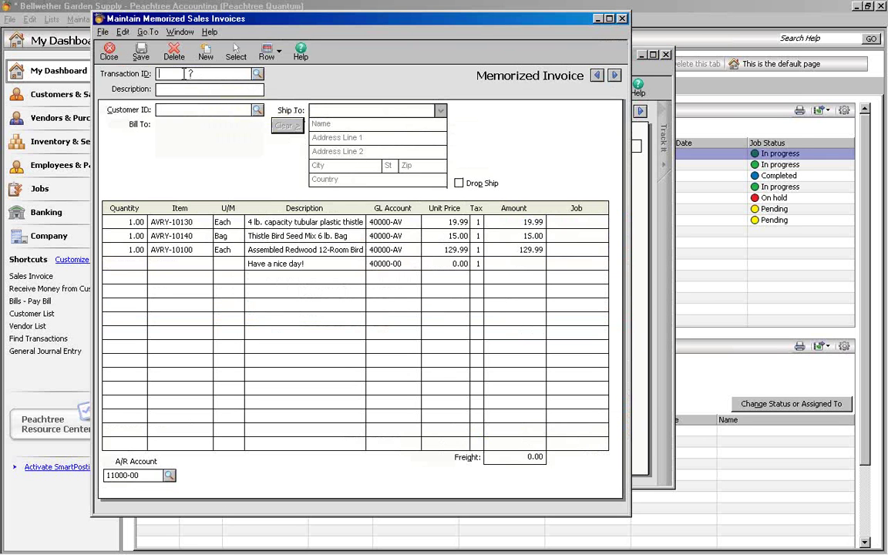
{"action": "type", "text": "t"}
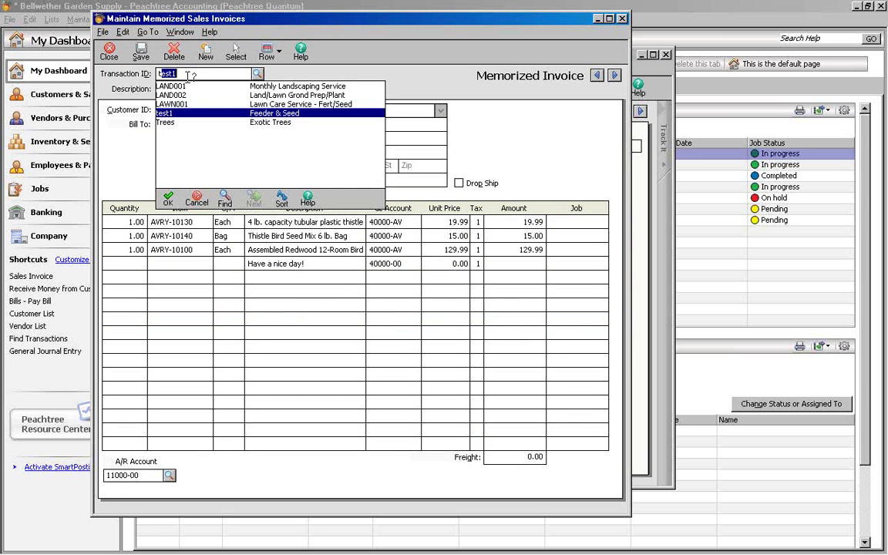
{"action": "type", "text": "test2"}
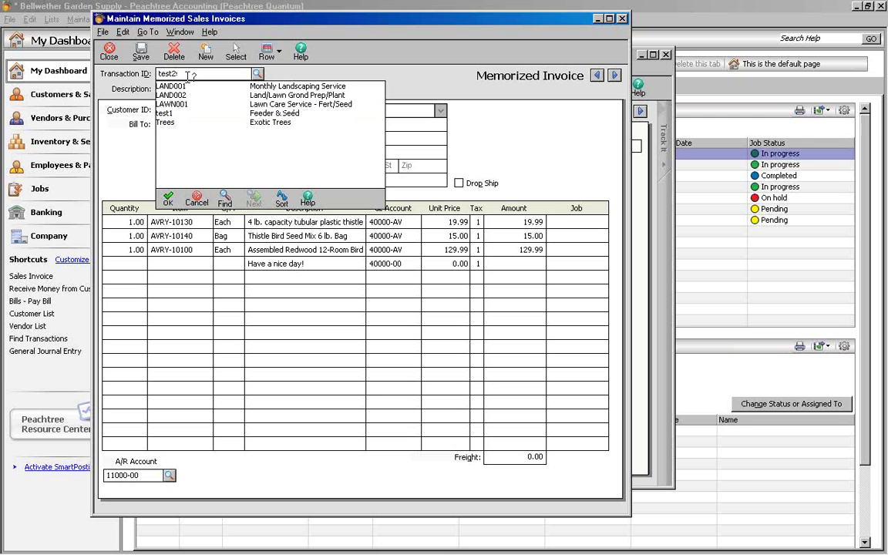
{"action": "key", "text": "Tab"}
{"action": "type", "text": "desc"}
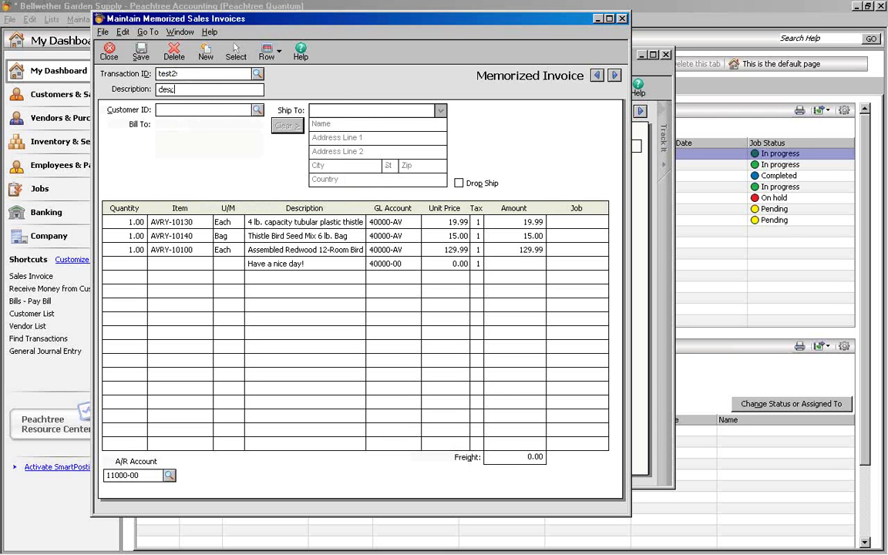
{"action": "type", "text": "ription2"}
{"action": "left_click", "coordinate": [141, 51]}
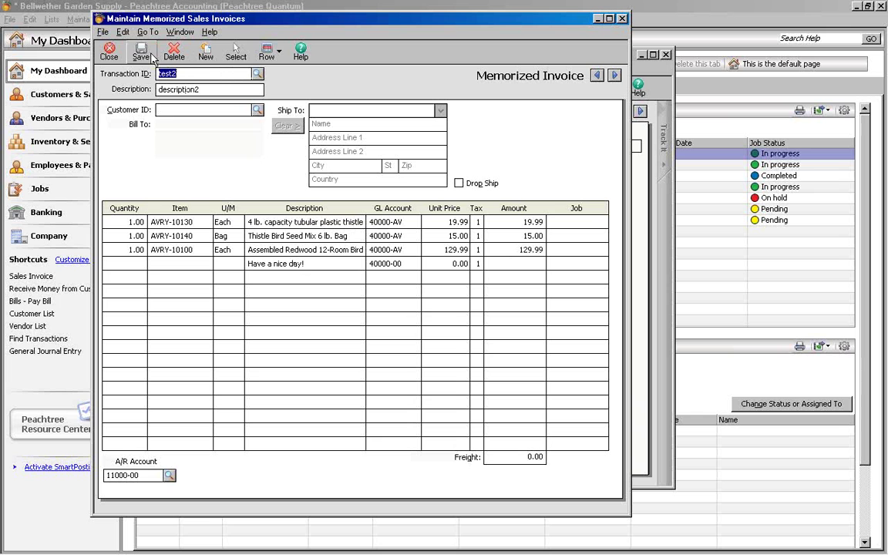